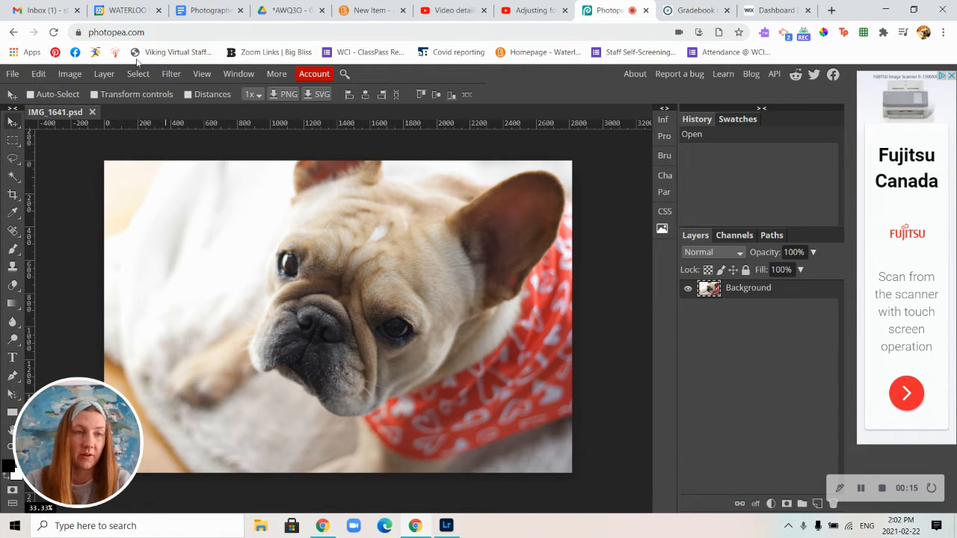
pyautogui.click(13, 74)
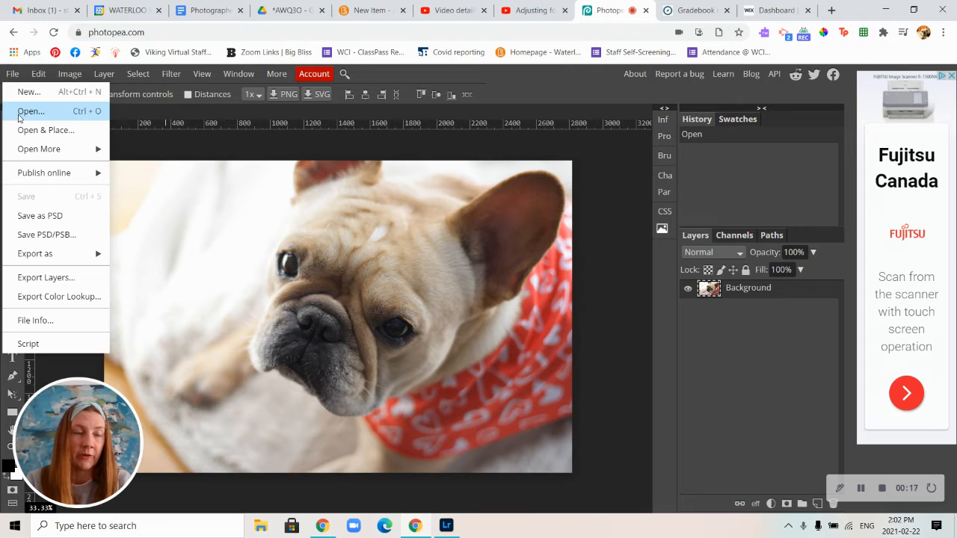
pyautogui.click(13, 76)
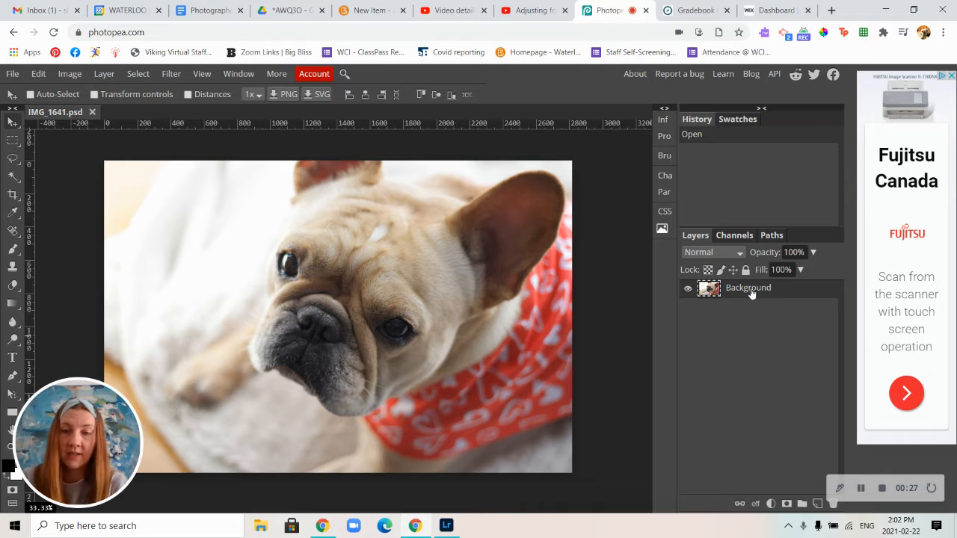
# Duplicate the Background layer and rename the copy Contrast.
pyautogui.rightClick(751, 293)
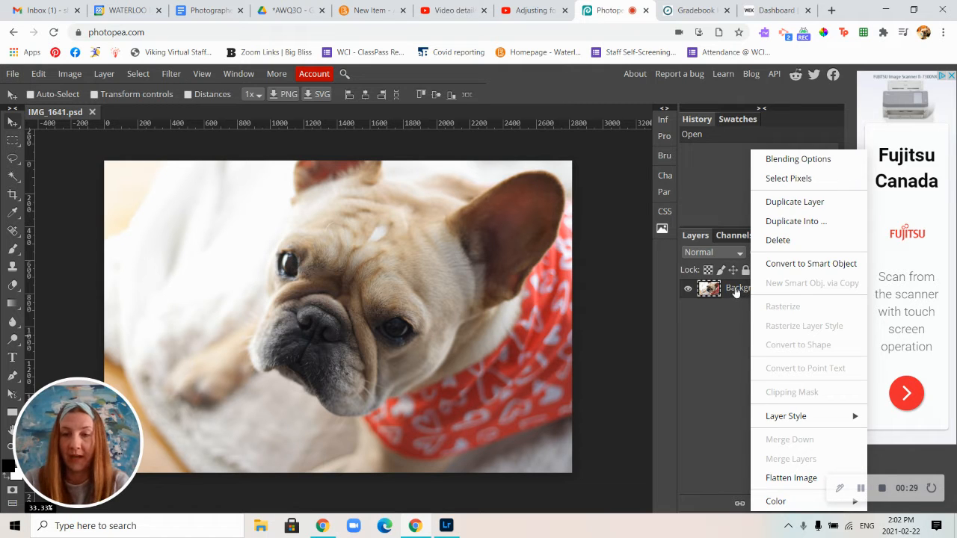
pyautogui.click(789, 202)
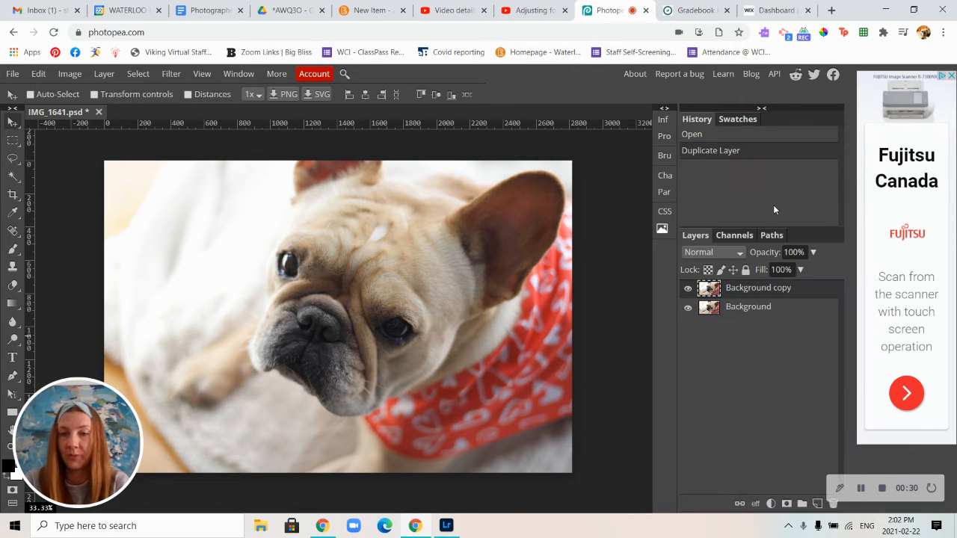
pyautogui.doubleClick(762, 290)
pyautogui.write('Contrast')
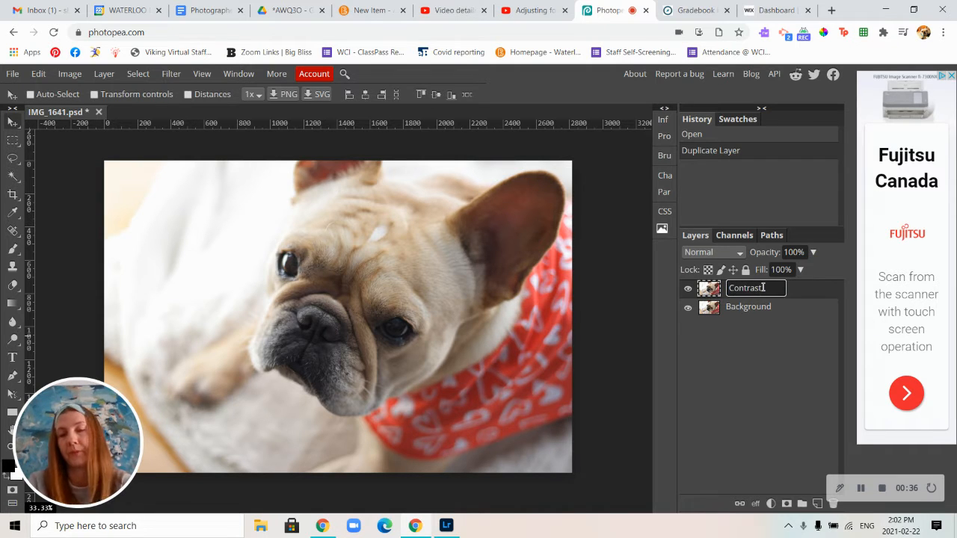
pyautogui.press('Return')
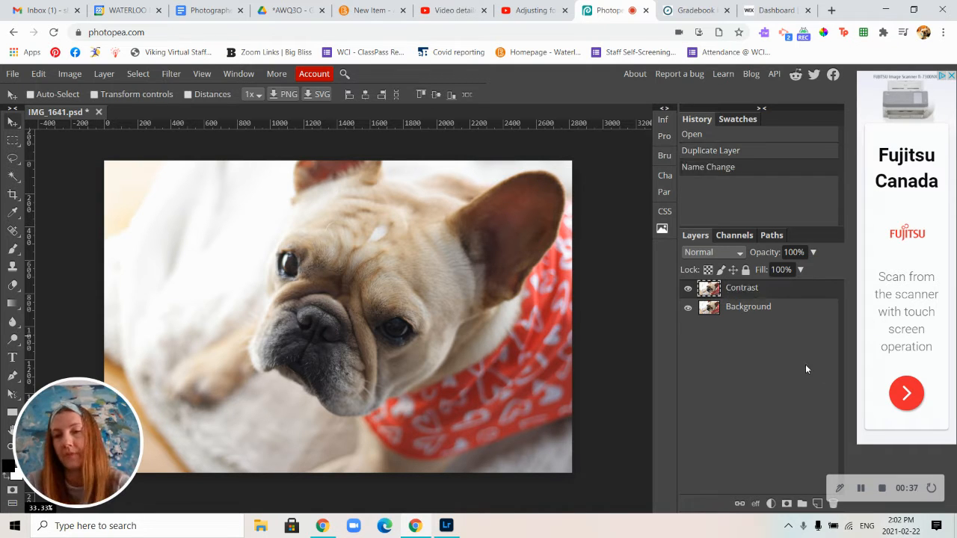
# Add a Brightness/Contrast adjustment layer above the Contrast layer with brightness -30 and contrast -11.
pyautogui.click(772, 504)
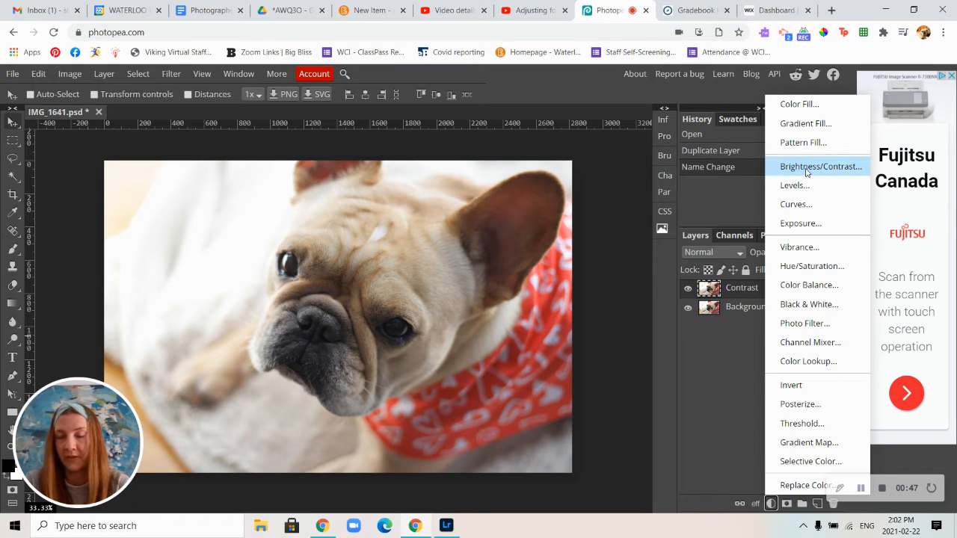
pyautogui.click(799, 168)
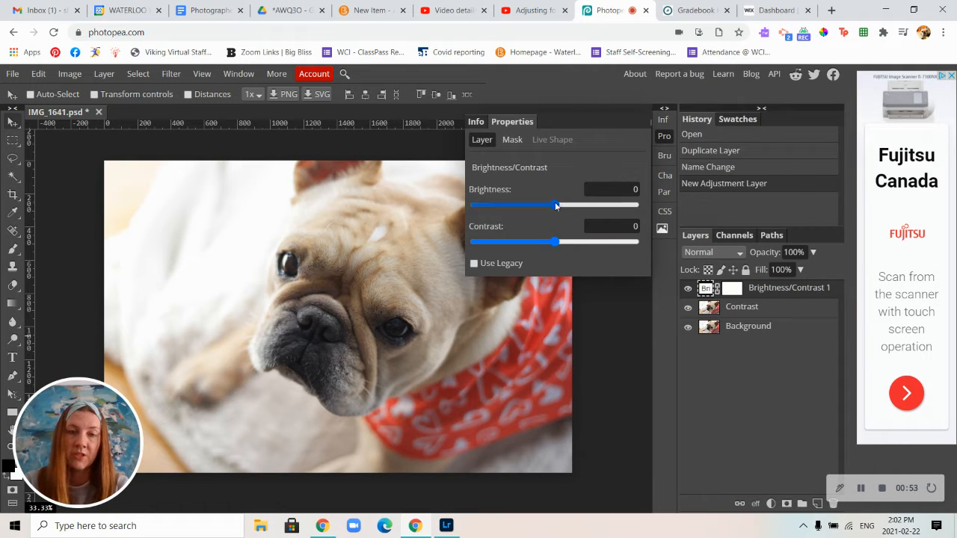
pyautogui.moveTo(557, 207); pyautogui.dragTo(538, 204)
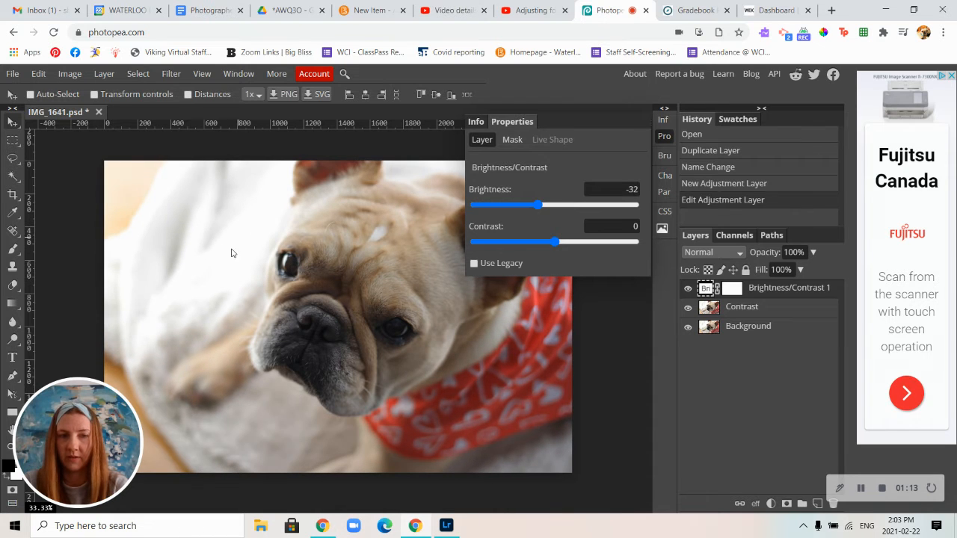
pyautogui.moveTo(538, 205); pyautogui.dragTo(541, 206)
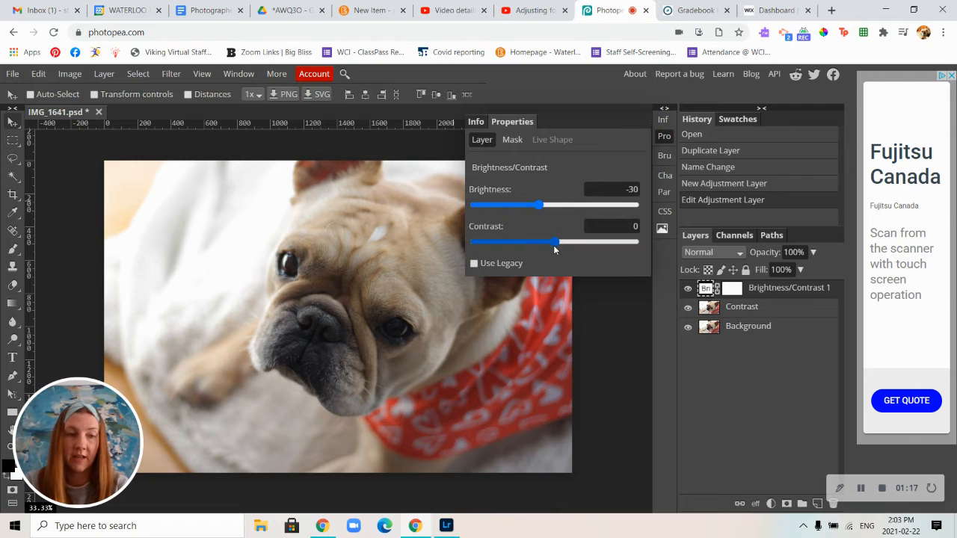
pyautogui.moveTo(557, 243)
pyautogui.mouseDown()
pyautogui.moveTo(639, 244)
pyautogui.moveTo(593, 252)
pyautogui.moveTo(567, 243)
pyautogui.moveTo(604, 243)
pyautogui.moveTo(539, 249)
pyautogui.moveTo(493, 240)
pyautogui.moveTo(660, 247)
pyautogui.moveTo(510, 242)
pyautogui.moveTo(553, 243)
pyautogui.mouseUp()
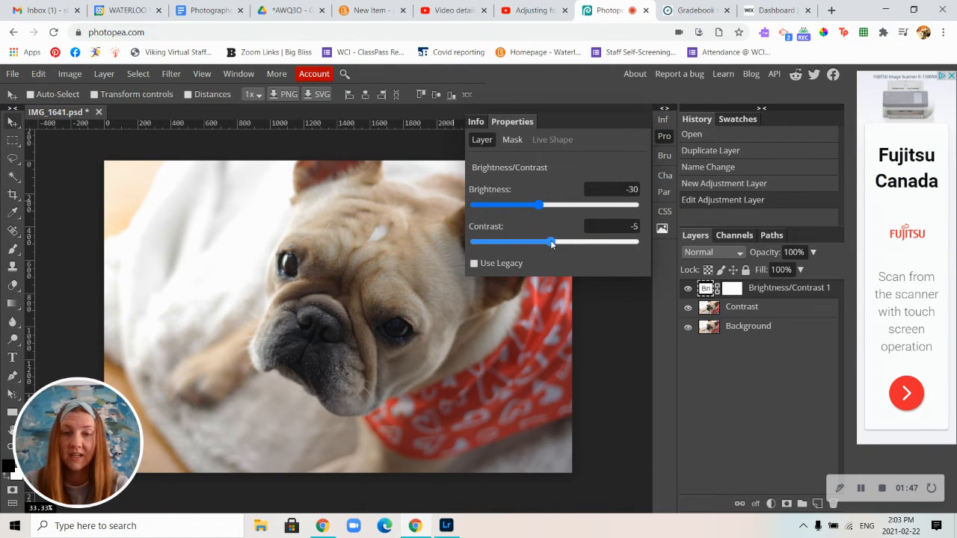
pyautogui.moveTo(552, 243); pyautogui.dragTo(545, 245)
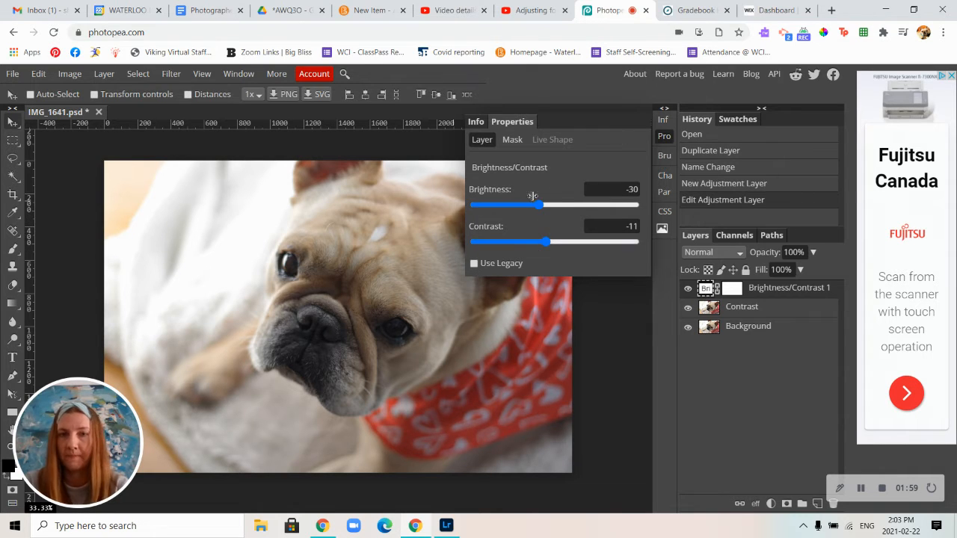
pyautogui.click(475, 122)
pyautogui.click(664, 121)
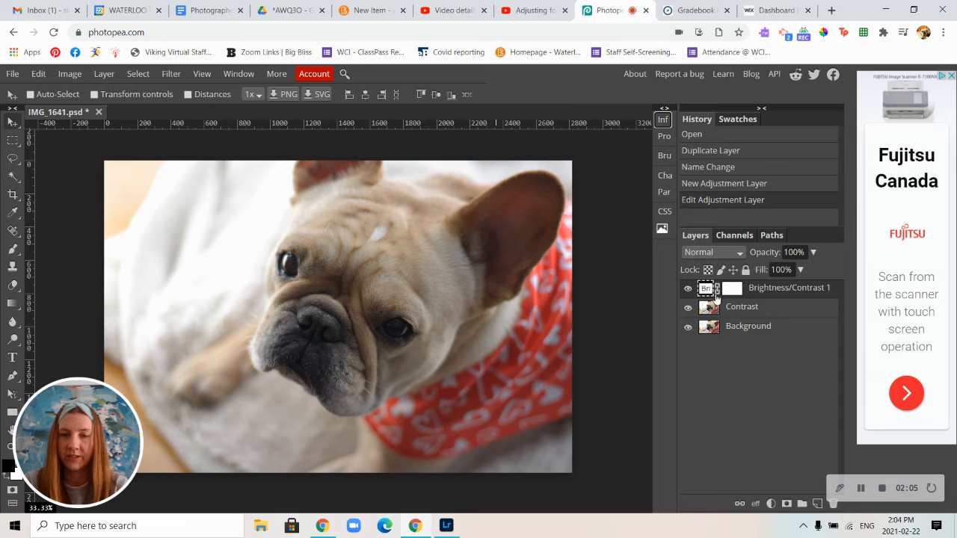
# Switch the Brightness/Contrast adjustment's visibility off and on repeatedly to compare the photo before and after.
pyautogui.click(687, 292)
pyautogui.click(687, 292)
pyautogui.click(687, 293)
pyautogui.click(687, 292)
pyautogui.click(687, 292)
pyautogui.click(687, 291)
pyautogui.click(687, 292)
pyautogui.click(687, 291)
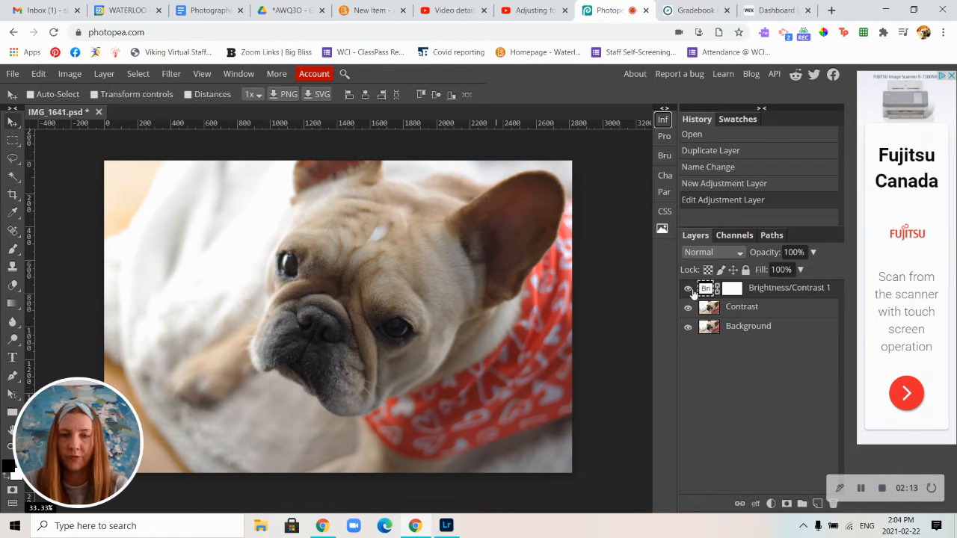
# Hide the Brightness/Contrast adjustment and add a Levels adjustment layer for the RGB channel directly above the Contrast layer.
pyautogui.click(688, 291)
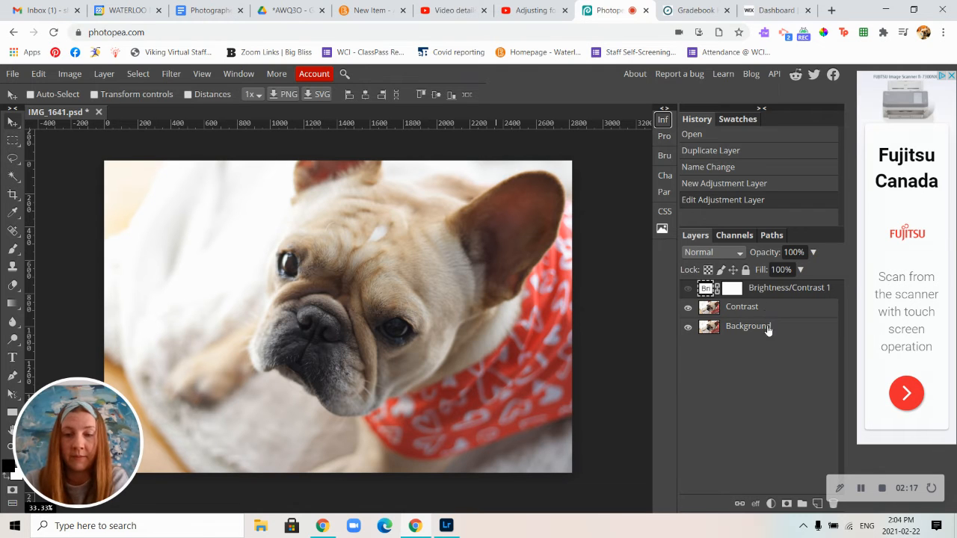
pyautogui.click(724, 307)
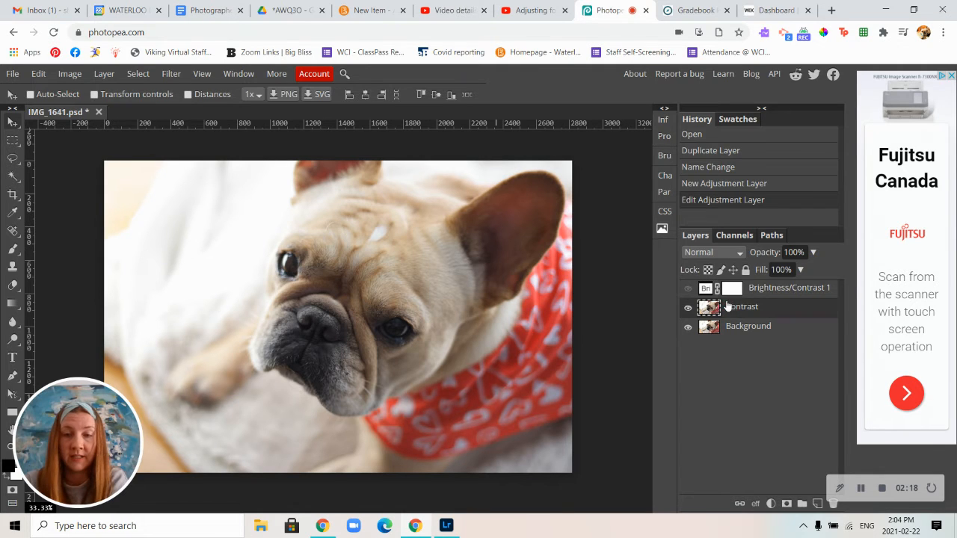
pyautogui.click(771, 504)
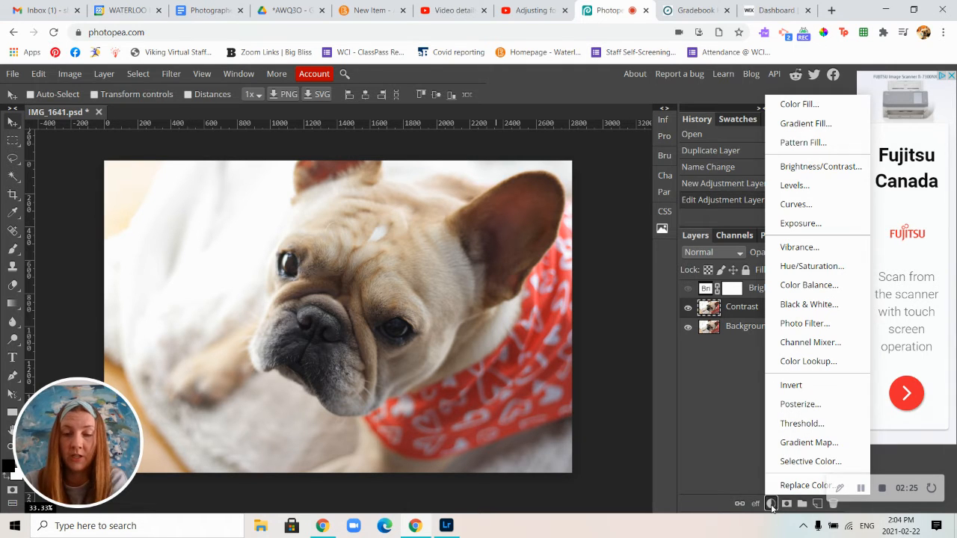
pyautogui.click(797, 186)
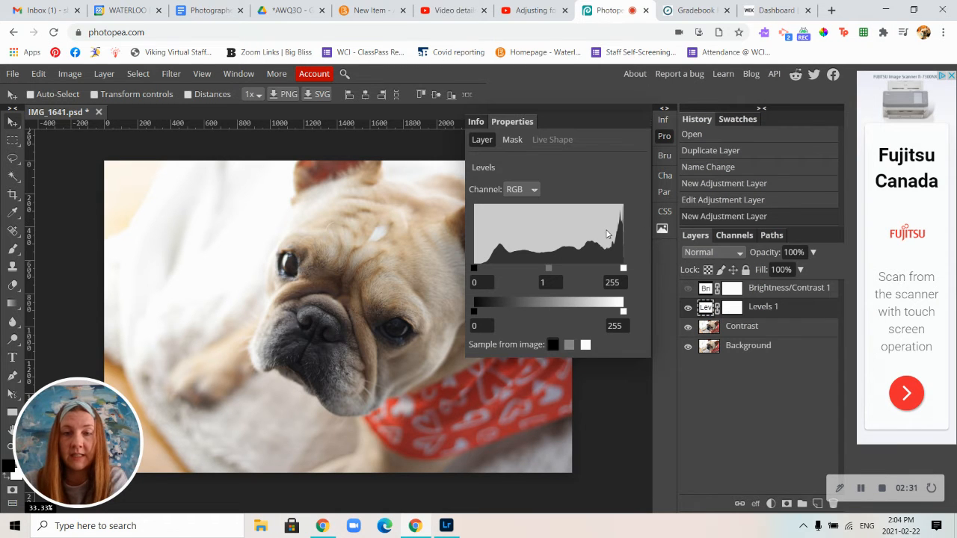
pyautogui.click(533, 193)
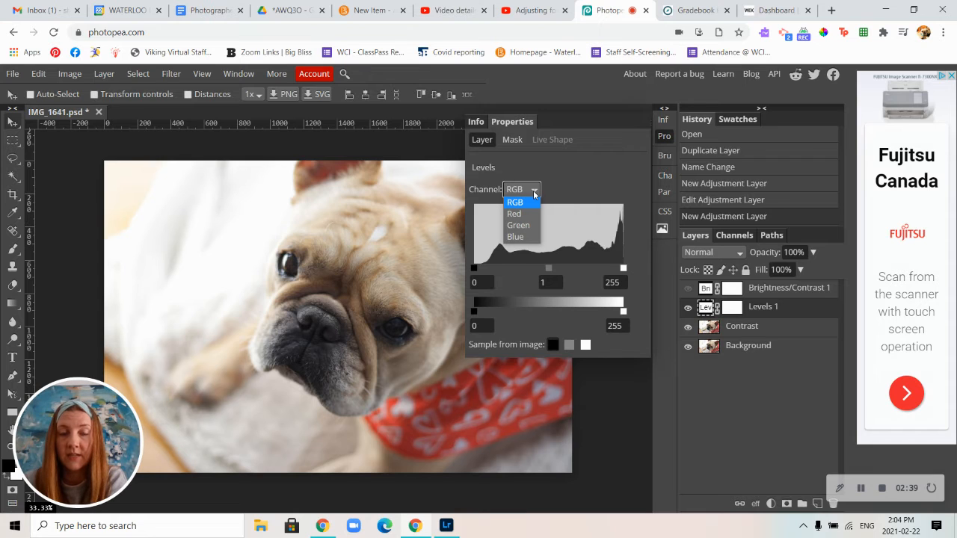
pyautogui.click(518, 205)
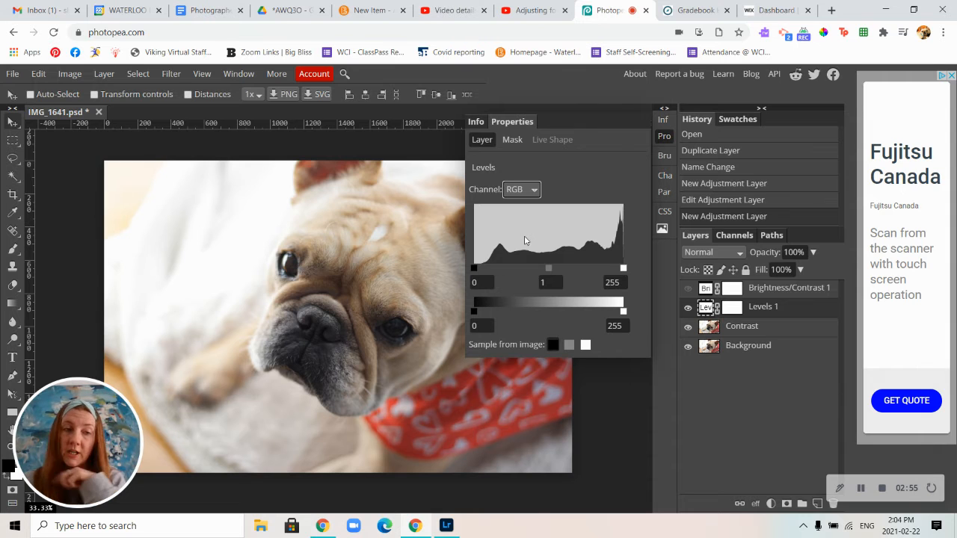
# Try raising the Levels black point to about 52 and the midtones to 1.53, restoring the defaults after each.
pyautogui.click(474, 267)
pyautogui.moveTo(477, 267); pyautogui.dragTo(489, 268)
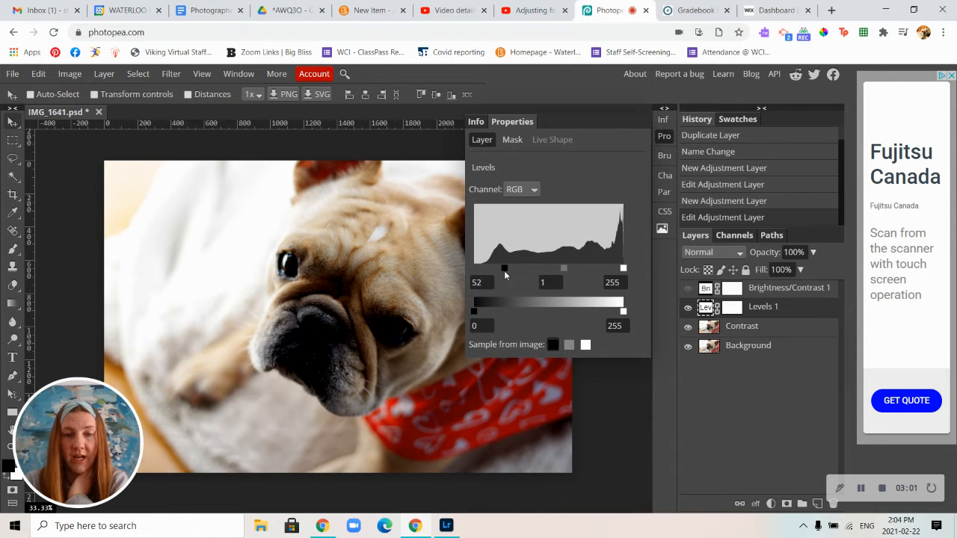
pyautogui.moveTo(511, 270); pyautogui.dragTo(476, 268)
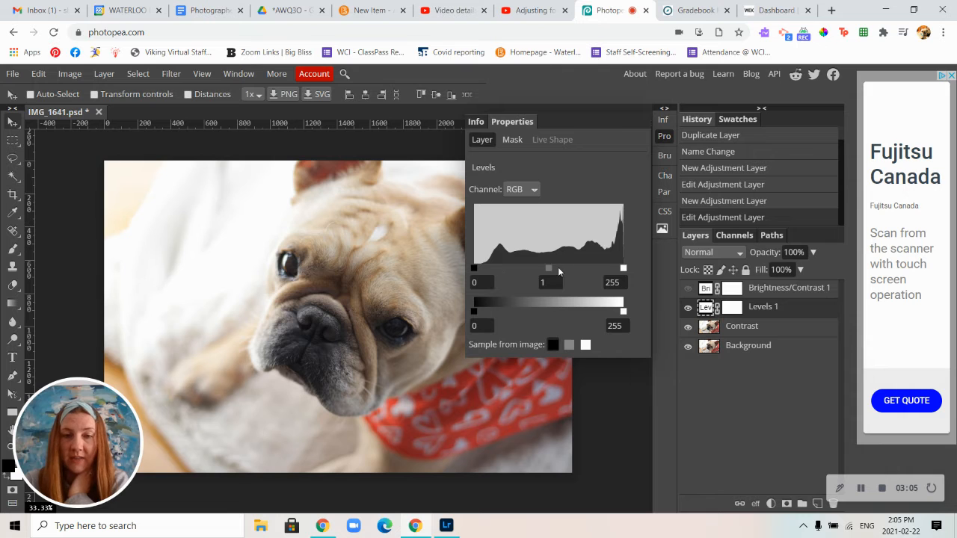
pyautogui.moveTo(547, 266); pyautogui.dragTo(540, 267)
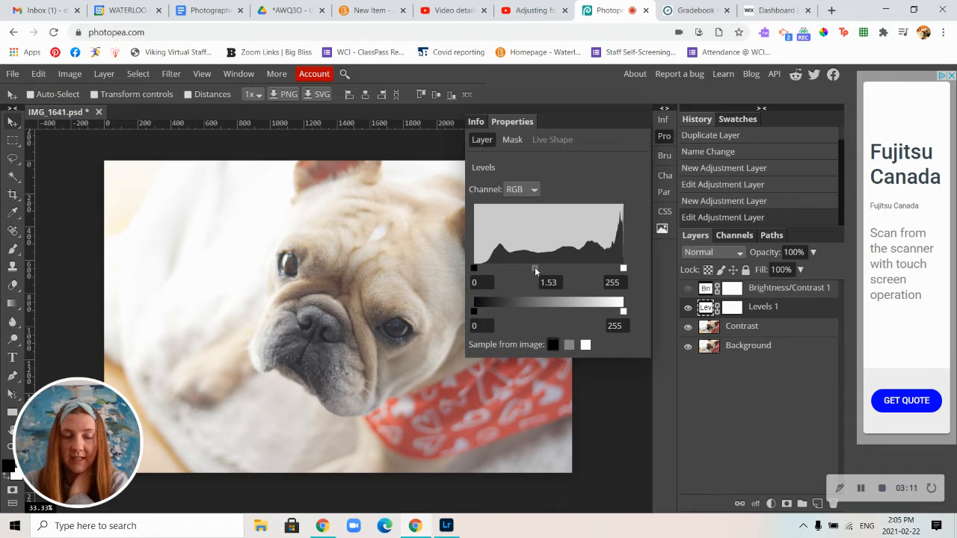
pyautogui.moveTo(535, 267); pyautogui.dragTo(548, 265)
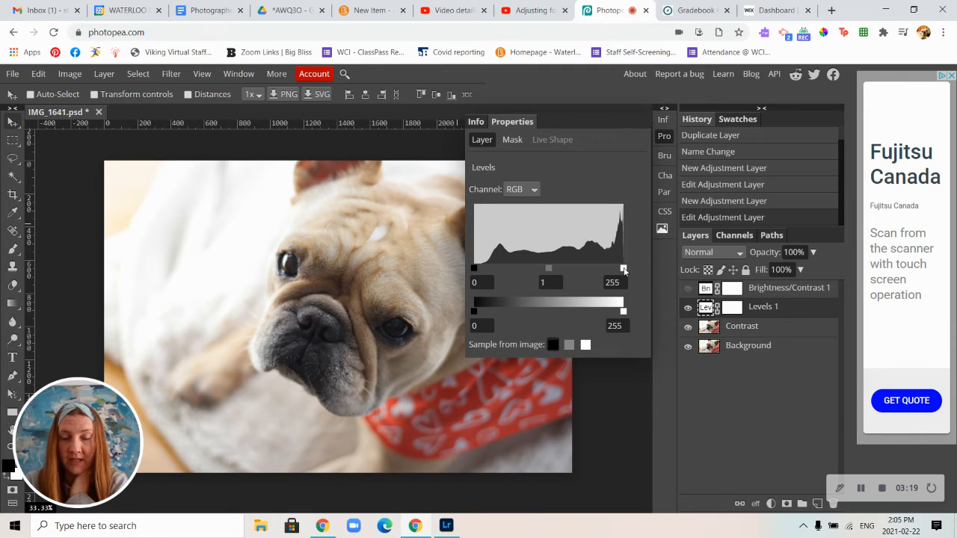
pyautogui.moveTo(624, 269); pyautogui.dragTo(643, 274)
# Darken the photo by setting the Levels midtones to 0.31, with the black point at 0 and the white point at 255.
pyautogui.moveTo(548, 269); pyautogui.dragTo(580, 270)
pyautogui.moveTo(588, 277)
pyautogui.mouseDown()
pyautogui.moveTo(595, 275)
pyautogui.moveTo(586, 273)
pyautogui.mouseUp()
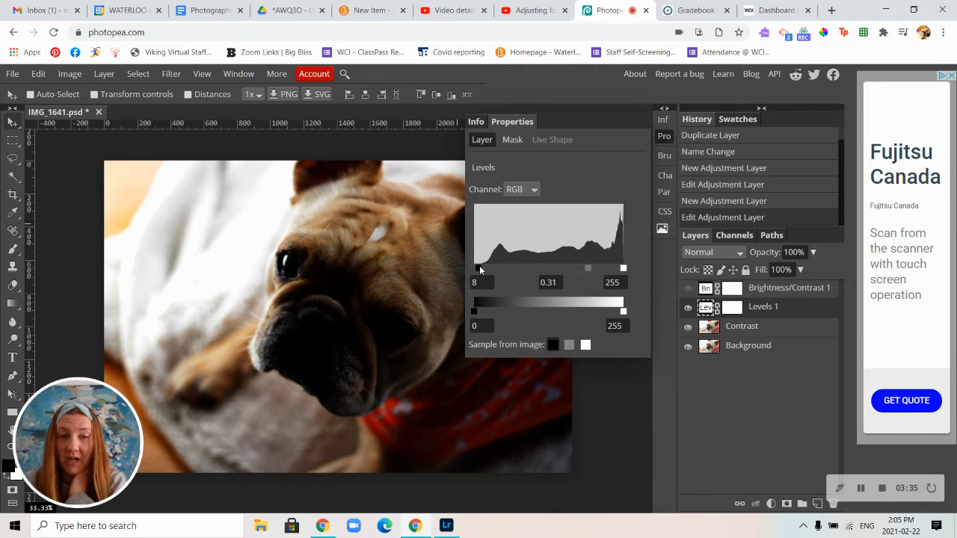
pyautogui.moveTo(487, 267); pyautogui.dragTo(473, 267)
pyautogui.moveTo(587, 273)
pyautogui.mouseDown()
pyautogui.moveTo(572, 268)
pyautogui.moveTo(591, 271)
pyautogui.mouseUp()
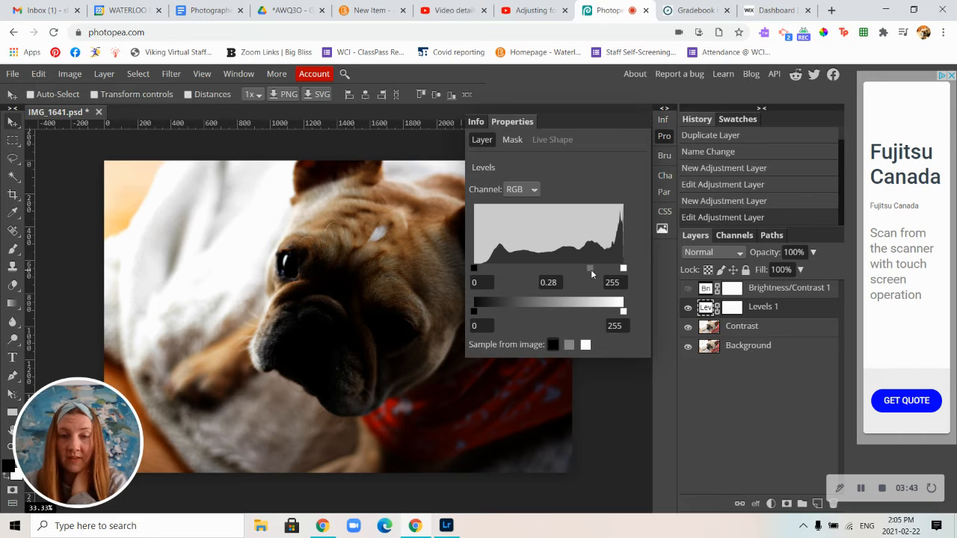
pyautogui.moveTo(591, 269); pyautogui.dragTo(587, 269)
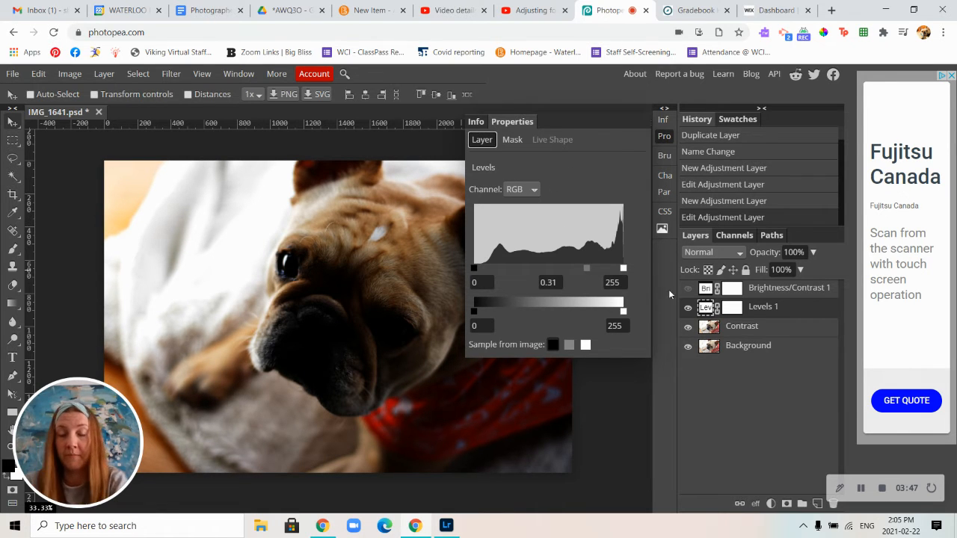
pyautogui.click(662, 137)
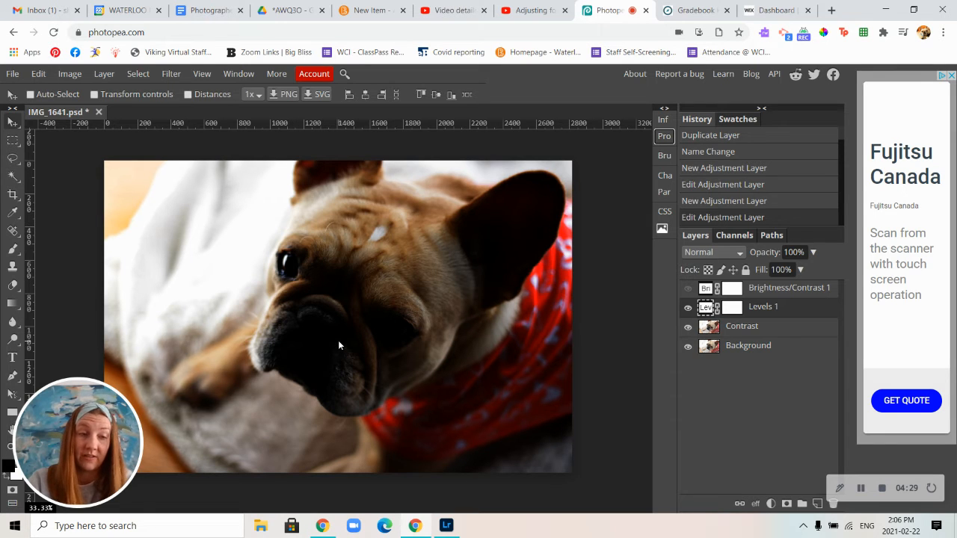
# Paint over the dog on the Levels 1 mask with a black 671 px brush at 0% hardness to hide the darkening there.
pyautogui.rightClick(12, 248)
pyautogui.click(49, 249)
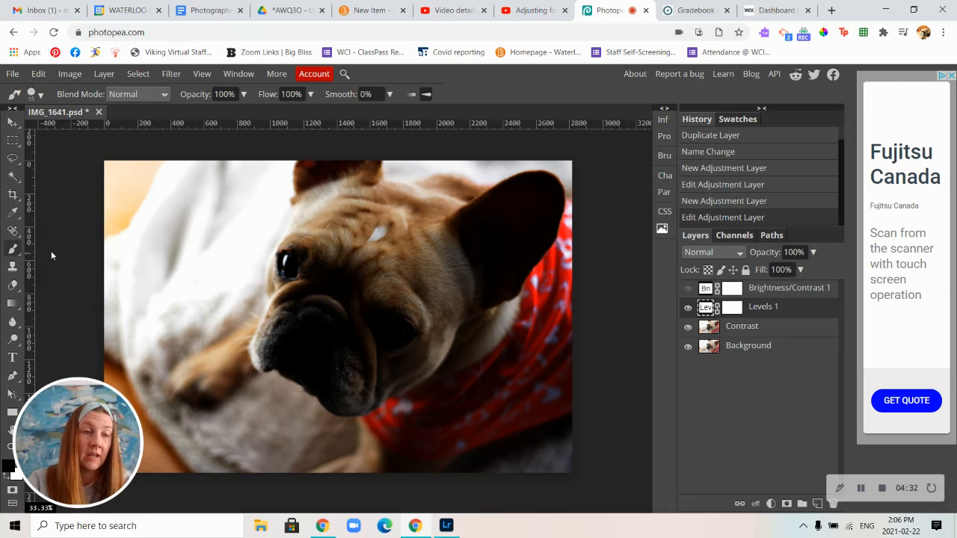
pyautogui.click(11, 469)
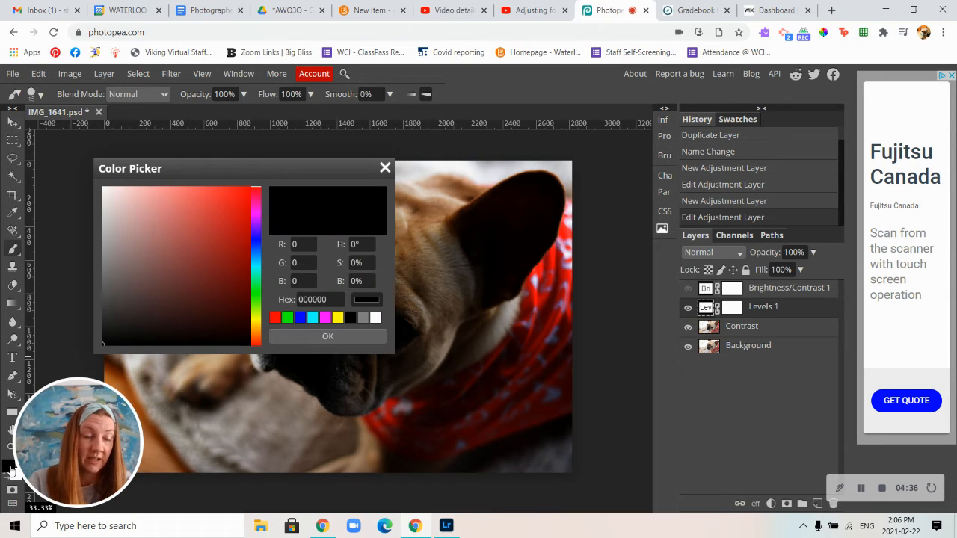
pyautogui.click(297, 336)
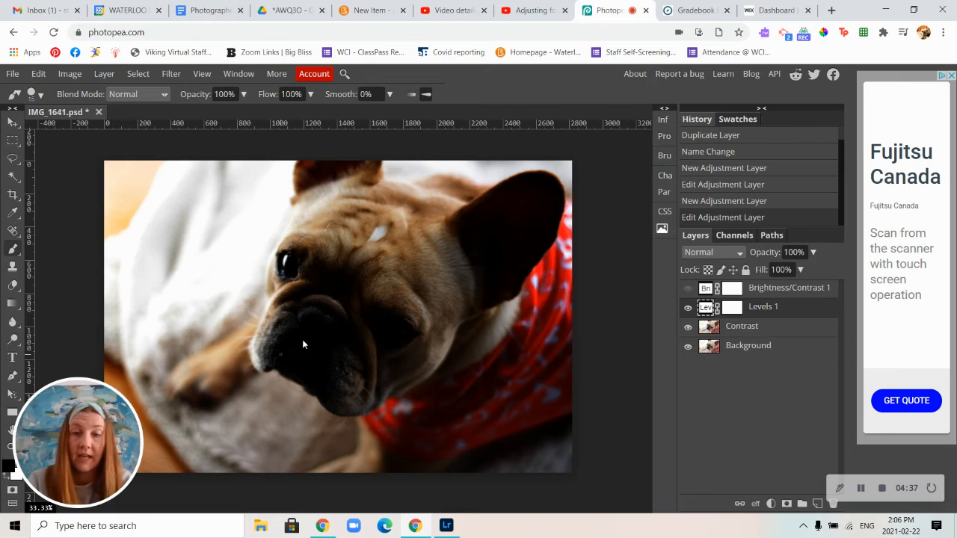
pyautogui.click(732, 310)
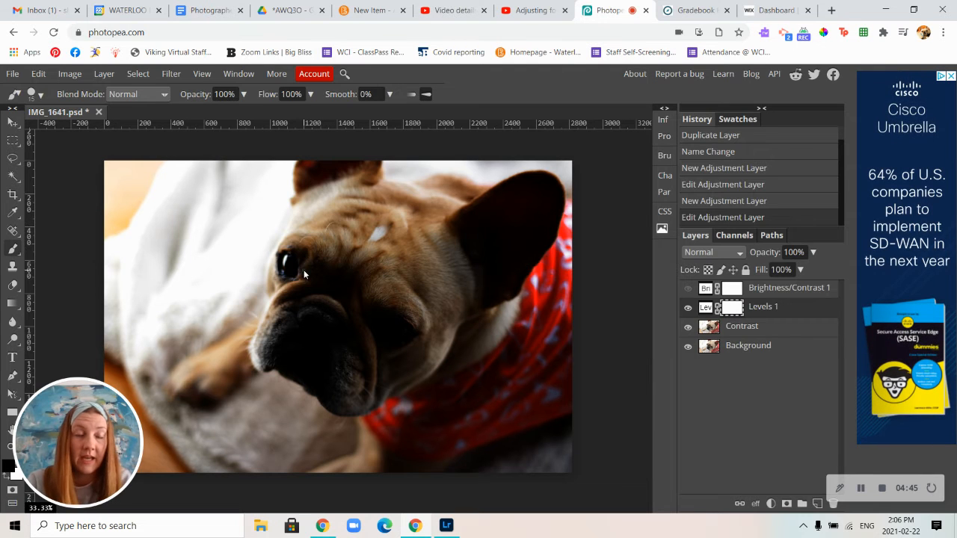
pyautogui.click(37, 95)
pyautogui.moveTo(64, 129)
pyautogui.mouseDown()
pyautogui.moveTo(149, 131)
pyautogui.moveTo(35, 157)
pyautogui.mouseUp()
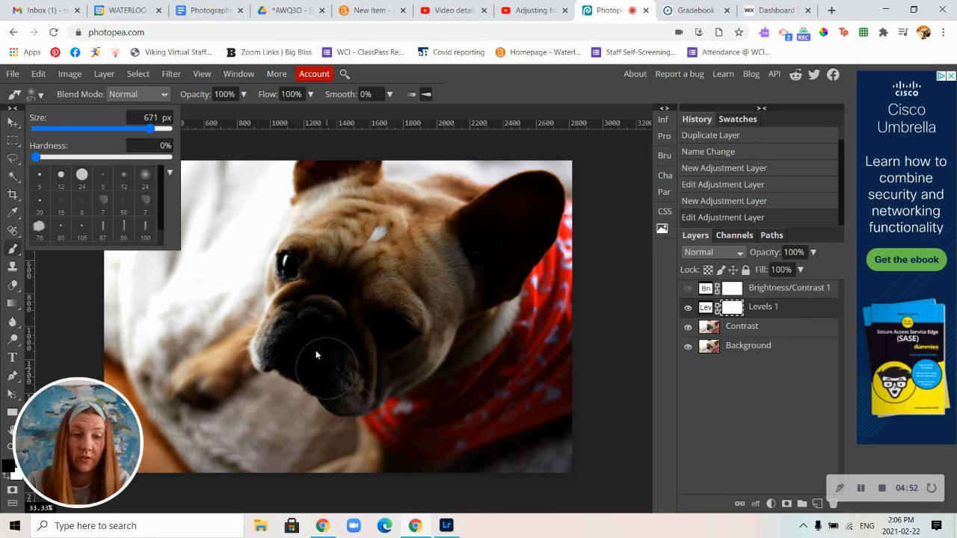
pyautogui.moveTo(283, 335)
pyautogui.mouseDown()
pyautogui.moveTo(312, 323)
pyautogui.moveTo(332, 325)
pyautogui.moveTo(353, 354)
pyautogui.moveTo(344, 363)
pyautogui.moveTo(314, 346)
pyautogui.moveTo(209, 383)
pyautogui.moveTo(225, 401)
pyautogui.moveTo(299, 397)
pyautogui.moveTo(362, 432)
pyautogui.moveTo(353, 451)
pyautogui.moveTo(309, 444)
pyautogui.moveTo(451, 465)
pyautogui.moveTo(554, 401)
pyautogui.moveTo(545, 386)
pyautogui.moveTo(420, 407)
pyautogui.moveTo(378, 428)
pyautogui.moveTo(400, 398)
pyautogui.moveTo(493, 324)
pyautogui.moveTo(532, 213)
pyautogui.moveTo(476, 236)
pyautogui.moveTo(450, 221)
pyautogui.moveTo(398, 236)
pyautogui.moveTo(355, 282)
pyautogui.moveTo(371, 272)
pyautogui.moveTo(359, 243)
pyautogui.moveTo(322, 305)
pyautogui.moveTo(313, 284)
pyautogui.moveTo(352, 186)
pyautogui.moveTo(321, 190)
pyautogui.moveTo(358, 216)
pyautogui.moveTo(552, 258)
pyautogui.moveTo(574, 252)
pyautogui.moveTo(552, 255)
pyautogui.moveTo(552, 348)
pyautogui.moveTo(532, 365)
pyautogui.moveTo(560, 297)
pyautogui.moveTo(553, 263)
pyautogui.moveTo(456, 219)
pyautogui.moveTo(480, 217)
pyautogui.moveTo(527, 256)
pyautogui.moveTo(550, 314)
pyautogui.moveTo(547, 298)
pyautogui.moveTo(548, 390)
pyautogui.mouseUp()
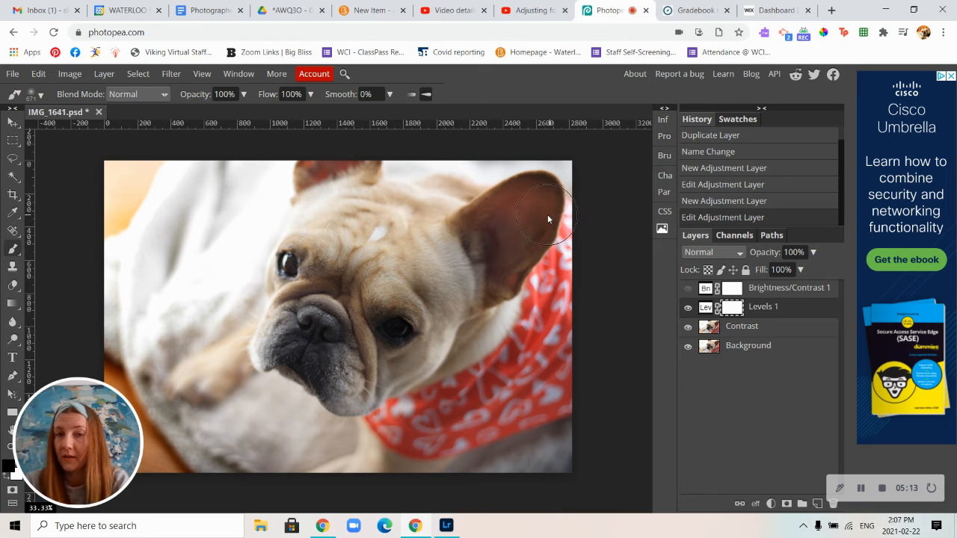
pyautogui.moveTo(503, 323); pyautogui.dragTo(504, 323)
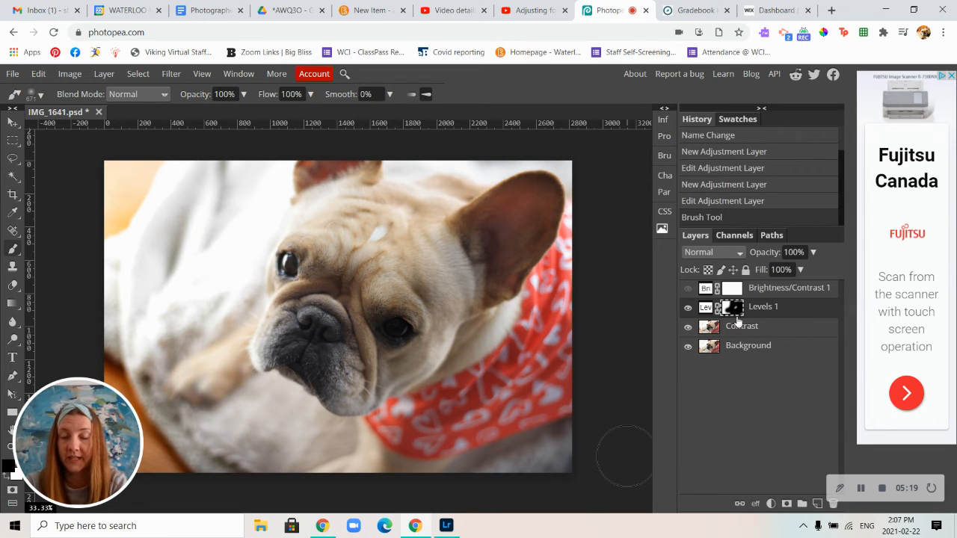
# Paint more black over the dog's face, forehead and the edge of its red outfit on the Levels 1 mask.
pyautogui.click(357, 279)
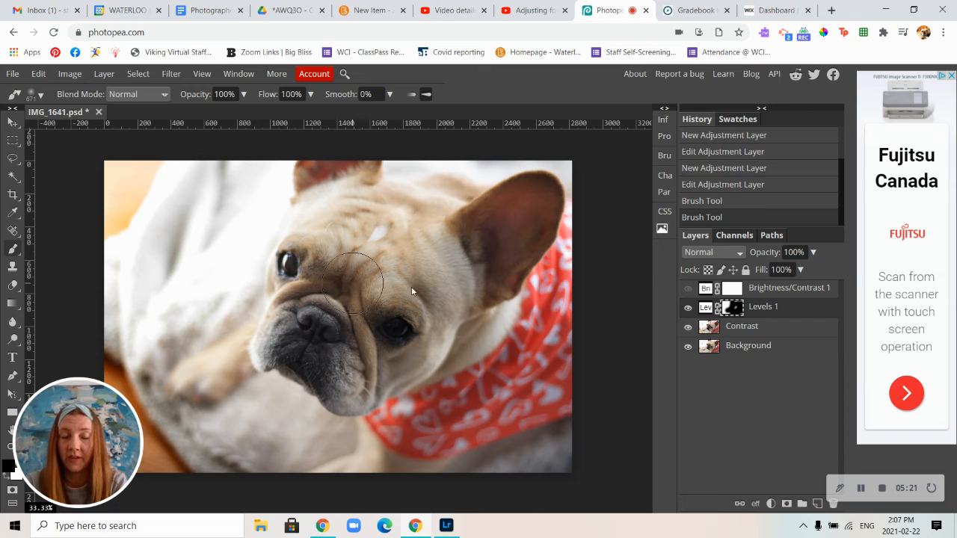
pyautogui.click(360, 283)
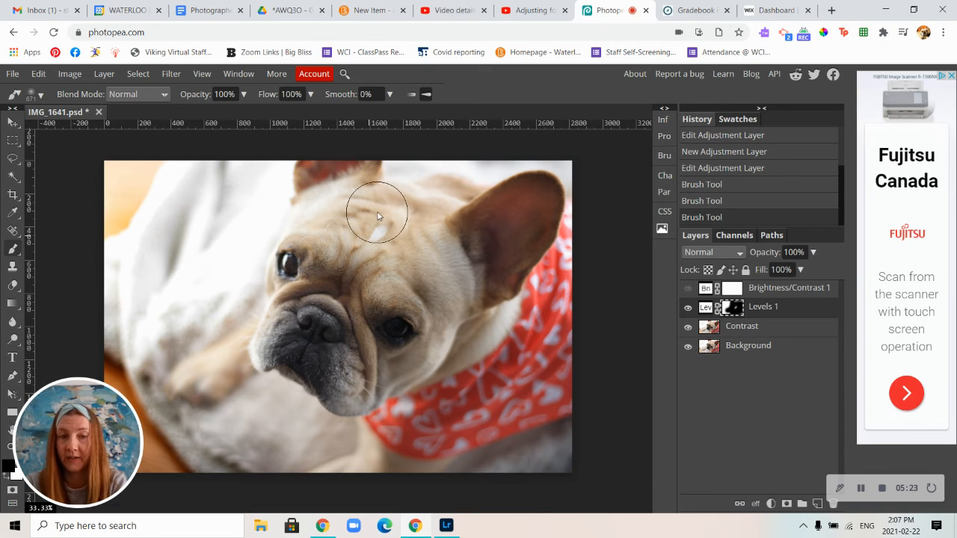
pyautogui.click(395, 228)
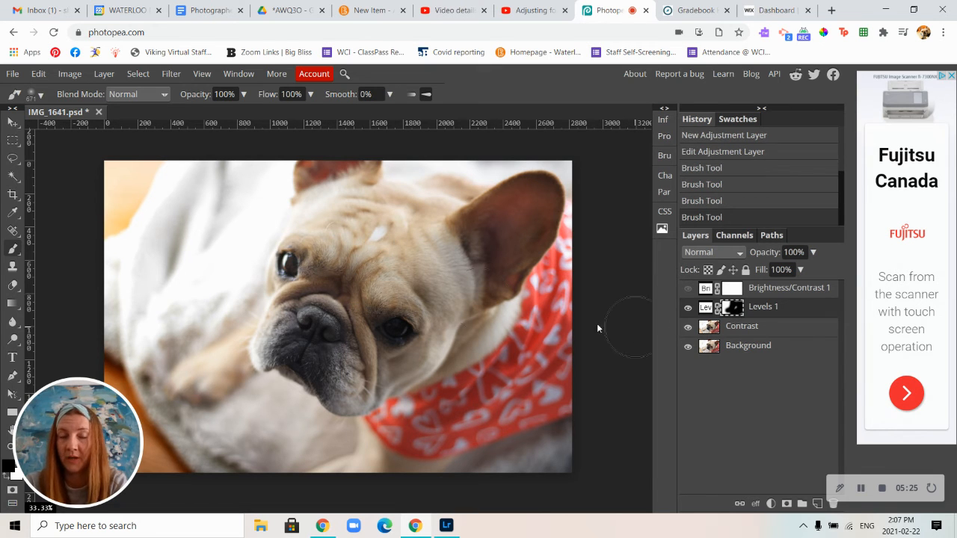
pyautogui.click(519, 327)
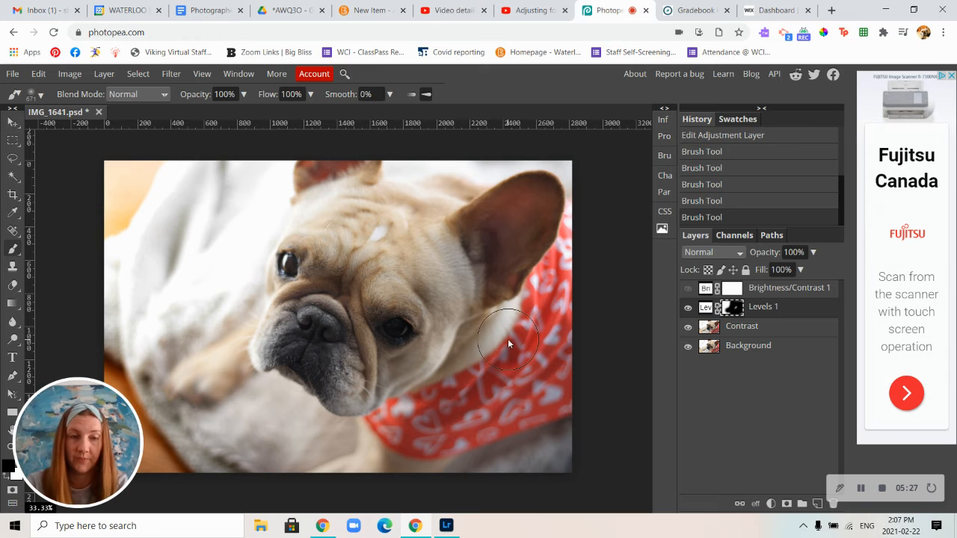
# Toggle the Levels 1 adjustment's visibility off and on repeatedly to compare the photo with and without the masked darkening.
pyautogui.click(688, 308)
pyautogui.click(688, 308)
pyautogui.click(687, 309)
pyautogui.click(688, 309)
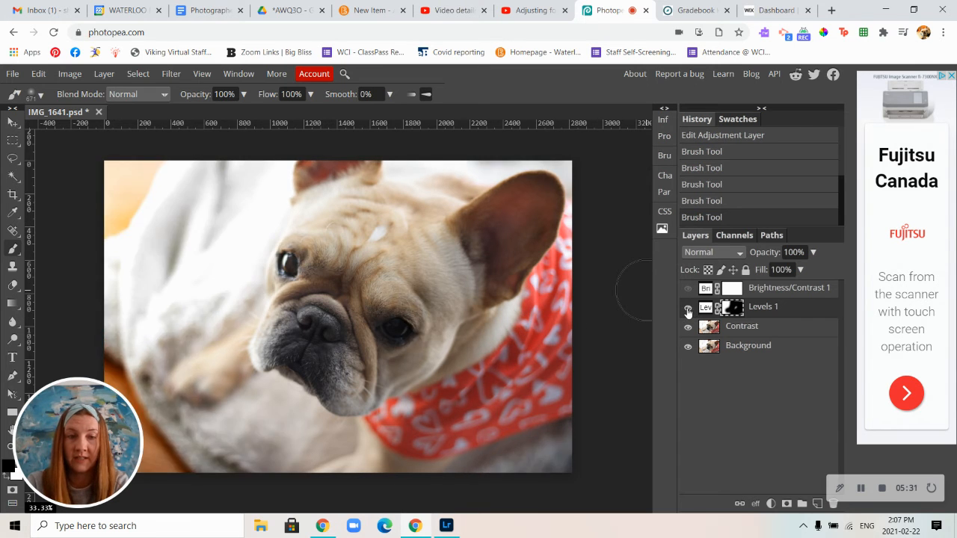
pyautogui.click(687, 309)
pyautogui.click(688, 309)
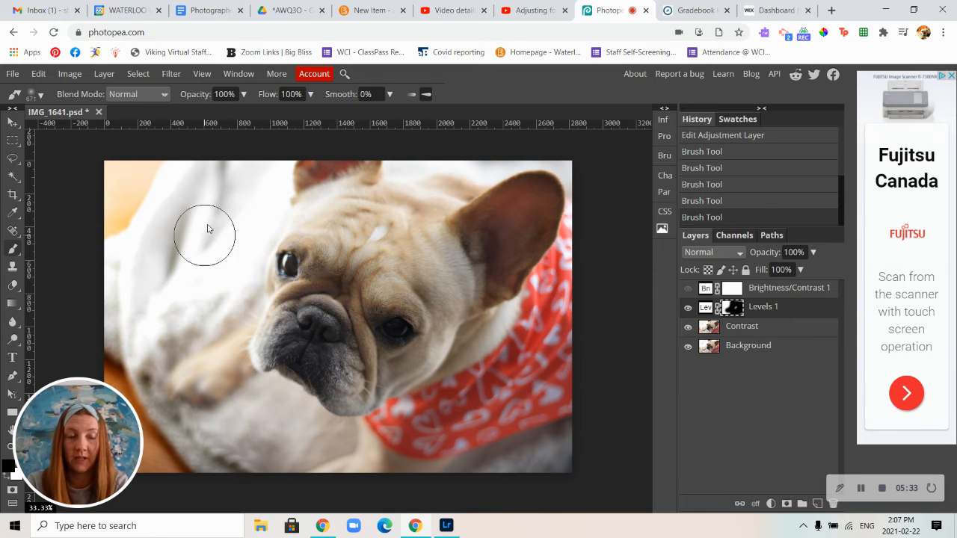
# Paint another black stroke across the dog's cheek on the Levels 1 mask and hide the Levels 1 adjustment.
pyautogui.moveTo(391, 289); pyautogui.dragTo(450, 317)
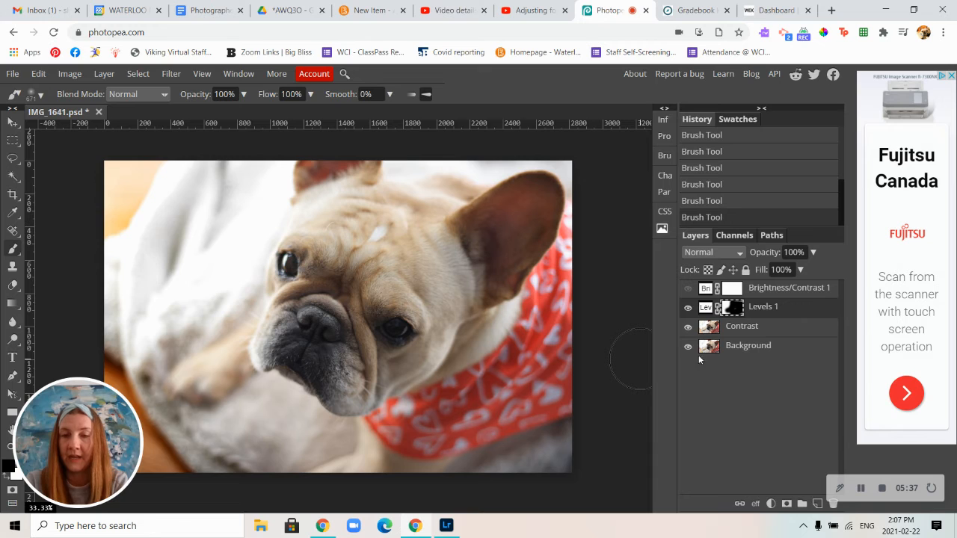
pyautogui.click(688, 308)
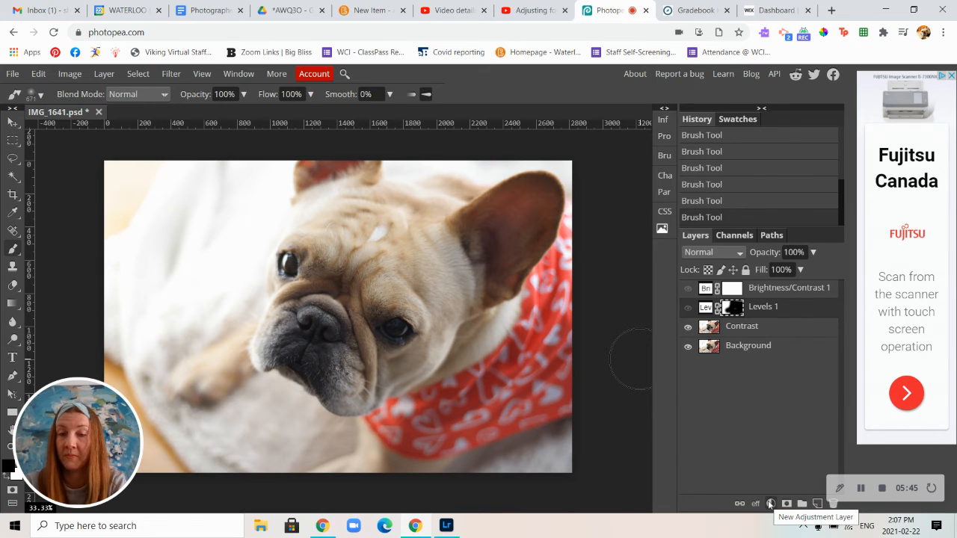
# Add a Curves adjustment layer directly above the Contrast layer, keeping the RGB channel.
pyautogui.click(741, 331)
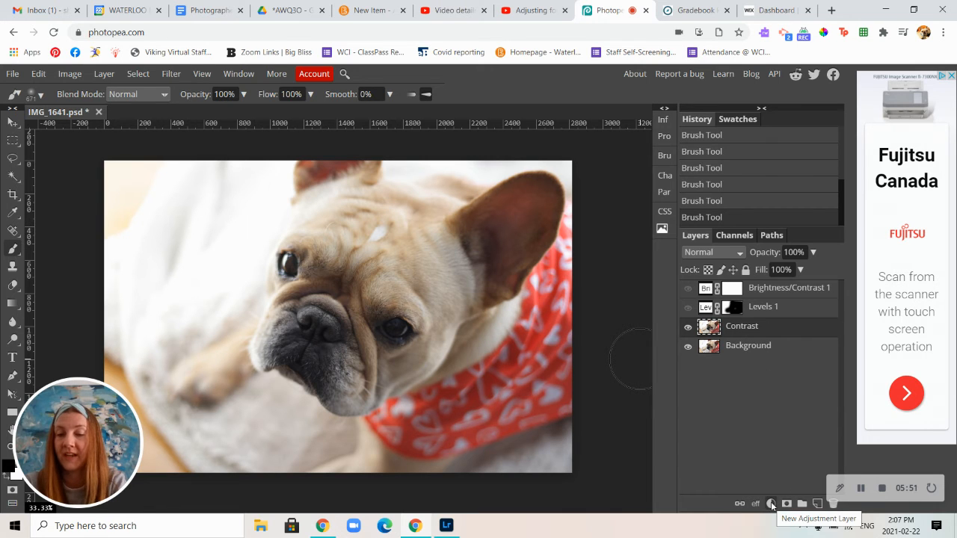
pyautogui.click(770, 504)
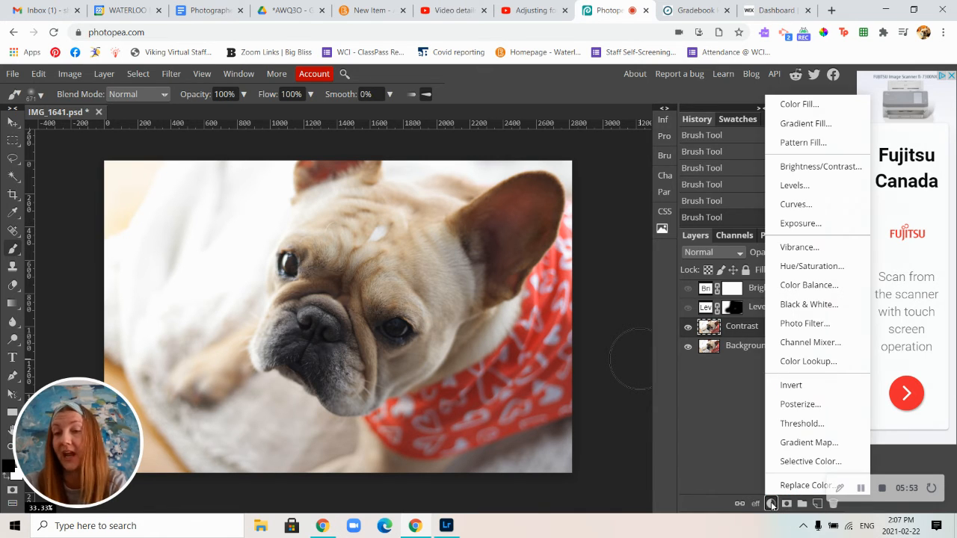
pyautogui.click(796, 204)
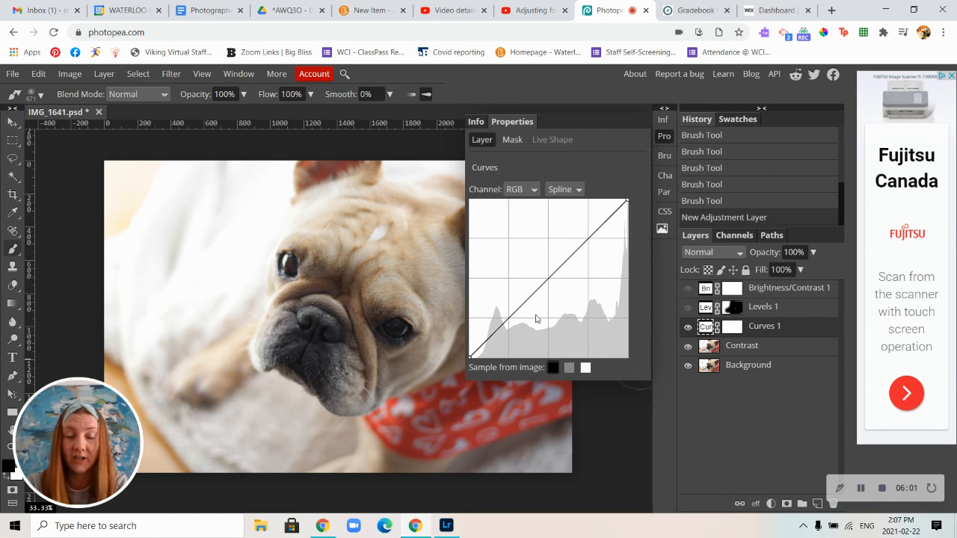
pyautogui.click(523, 190)
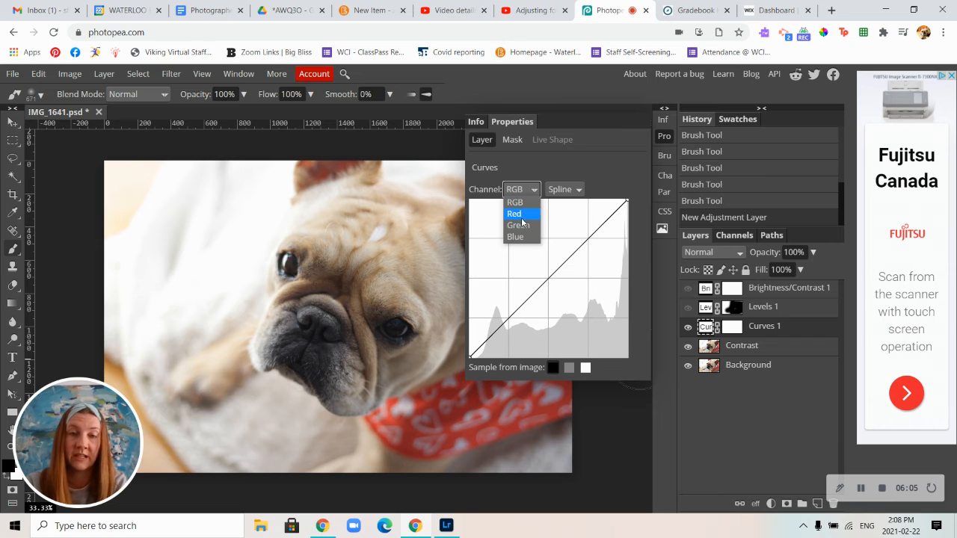
pyautogui.click(515, 205)
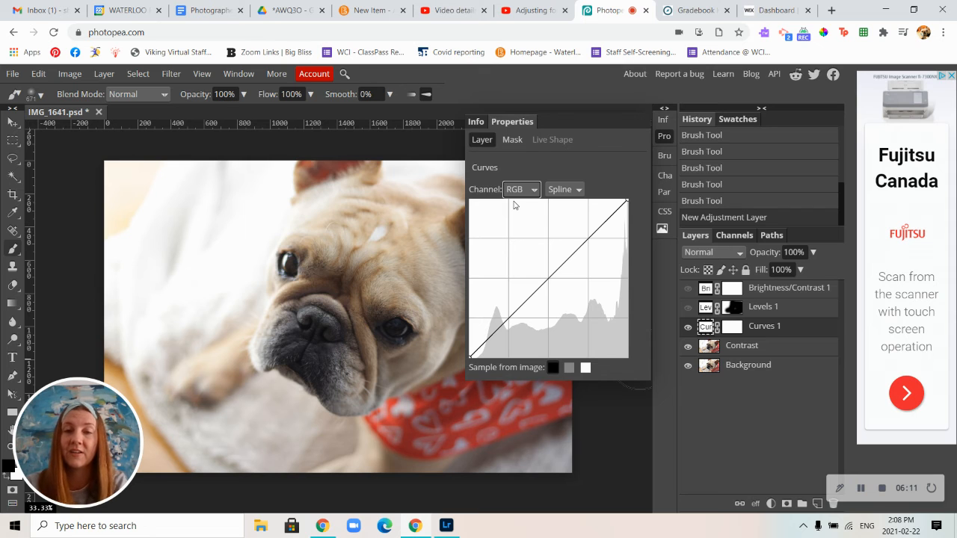
# Add a shadow point a quarter of the way up the RGB curve and try it slightly above and below the diagonal.
pyautogui.click(511, 319)
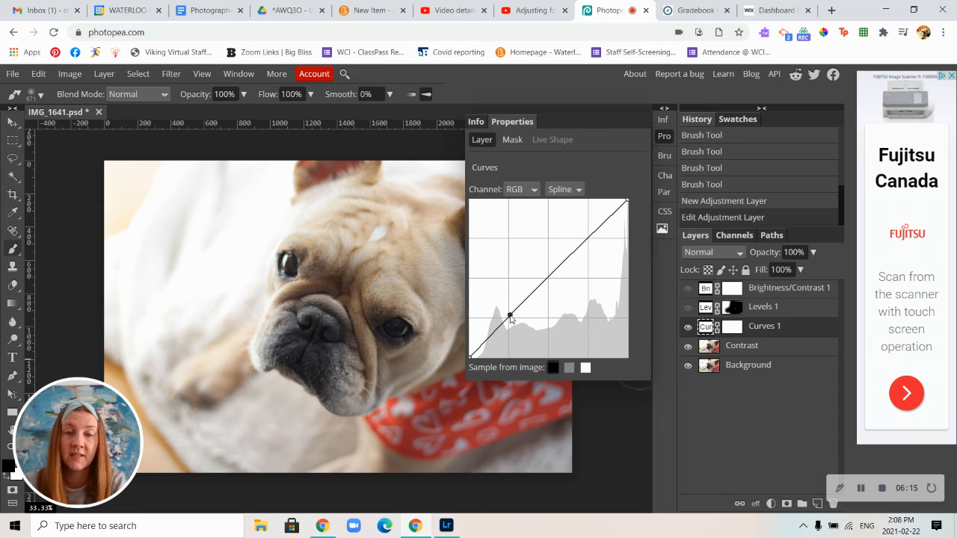
pyautogui.moveTo(510, 318)
pyautogui.mouseDown()
pyautogui.moveTo(523, 340)
pyautogui.moveTo(499, 309)
pyautogui.moveTo(514, 323)
pyautogui.moveTo(509, 313)
pyautogui.mouseUp()
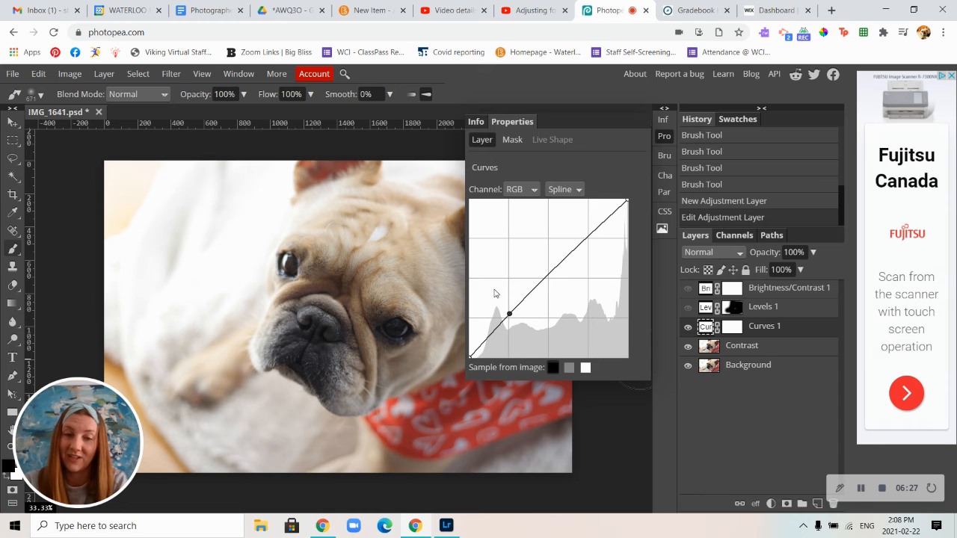
pyautogui.moveTo(510, 316); pyautogui.dragTo(507, 316)
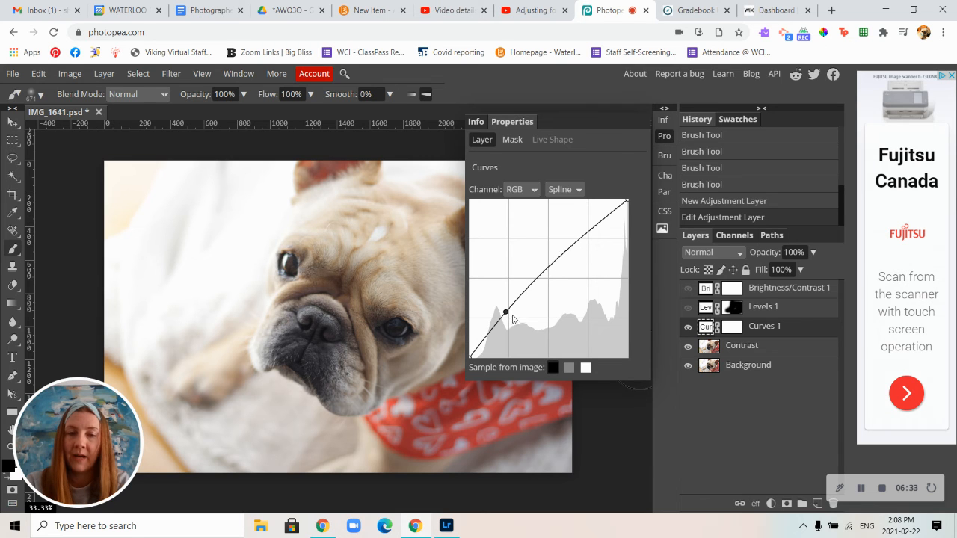
pyautogui.moveTo(507, 315); pyautogui.dragTo(517, 323)
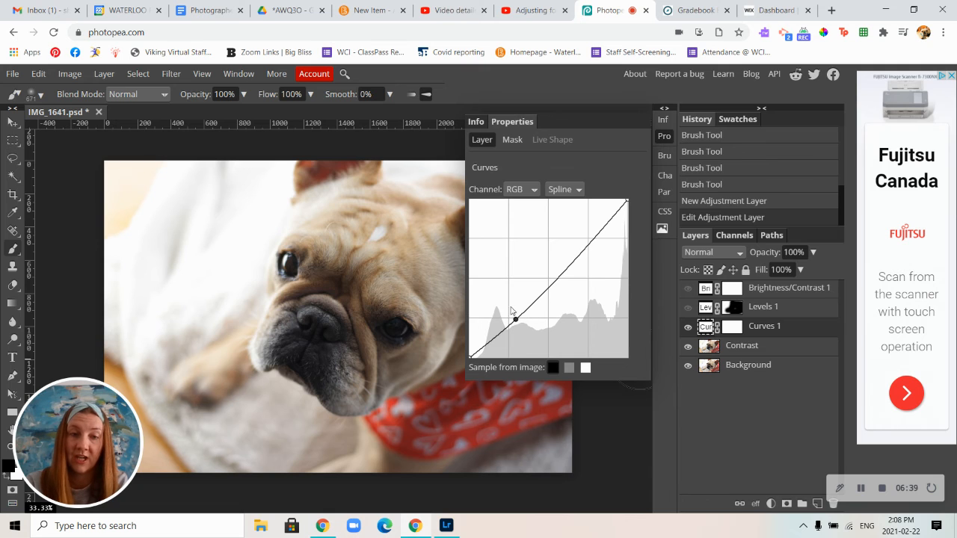
# Add a highlight point in the curve's upper quarter and lower the contrast by raising the shadow point and pulling the highlight point below the diagonal.
pyautogui.click(587, 248)
pyautogui.moveTo(587, 249); pyautogui.dragTo(571, 242)
pyautogui.moveTo(515, 322); pyautogui.dragTo(522, 323)
pyautogui.moveTo(513, 320); pyautogui.dragTo(508, 311)
pyautogui.moveTo(570, 241); pyautogui.dragTo(583, 252)
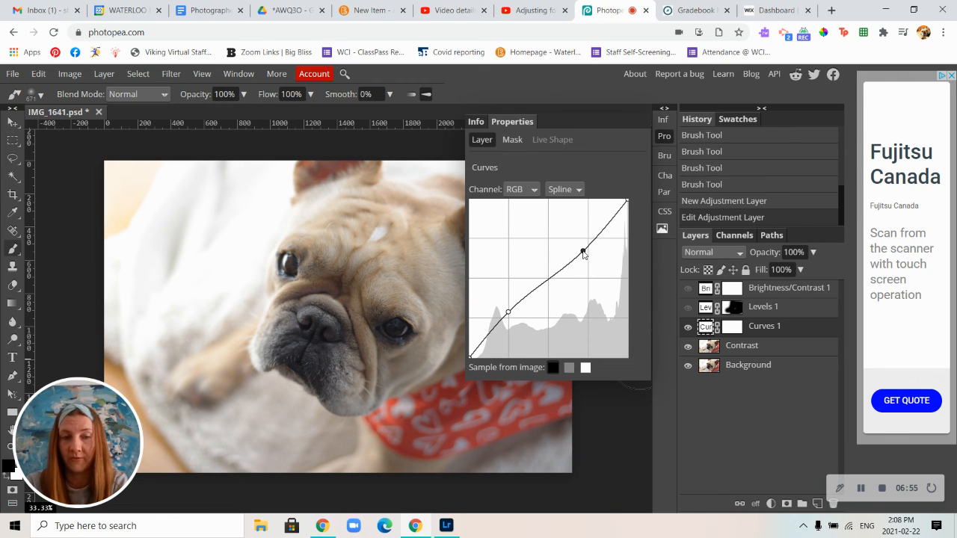
pyautogui.moveTo(510, 315); pyautogui.dragTo(507, 308)
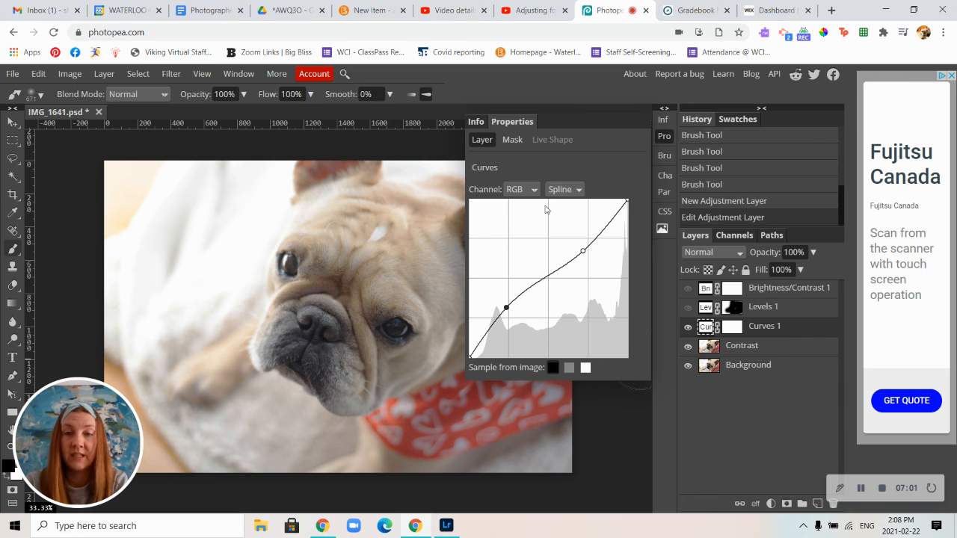
pyautogui.click(662, 138)
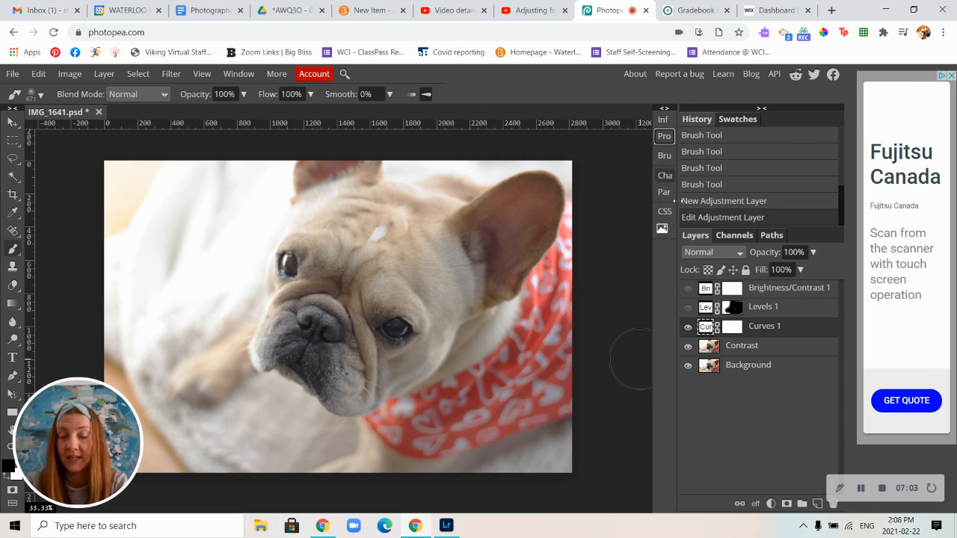